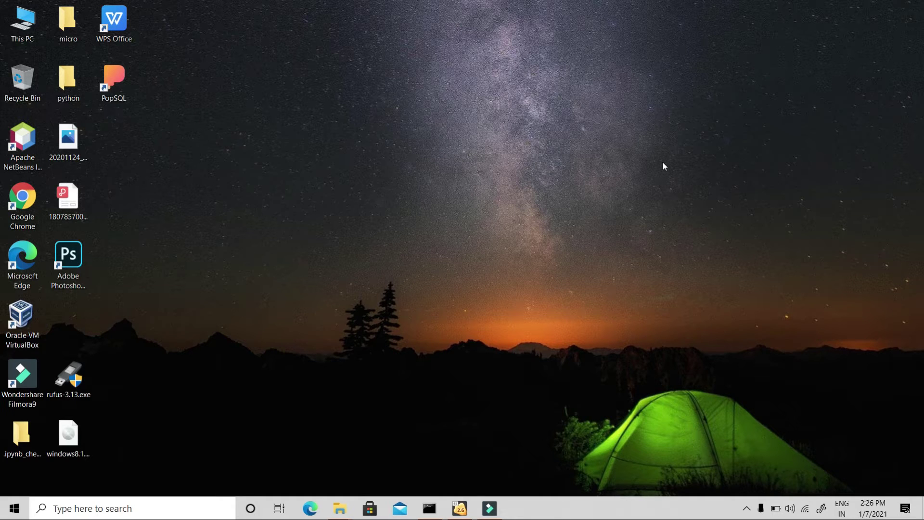
Launch rufus-3.13.exe from the desktop, allow it to make changes, and check which USB devices it offers
left_click(83, 371)
double_click(83, 371)
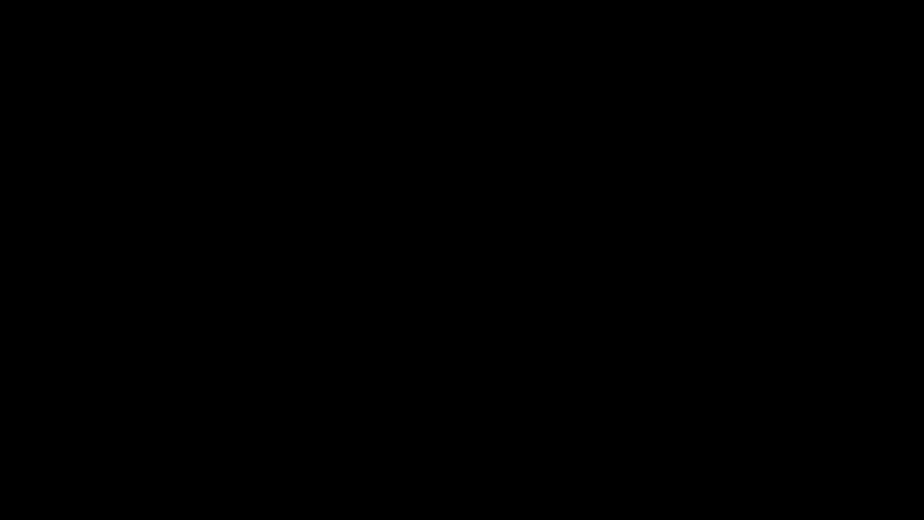
left_click(415, 289)
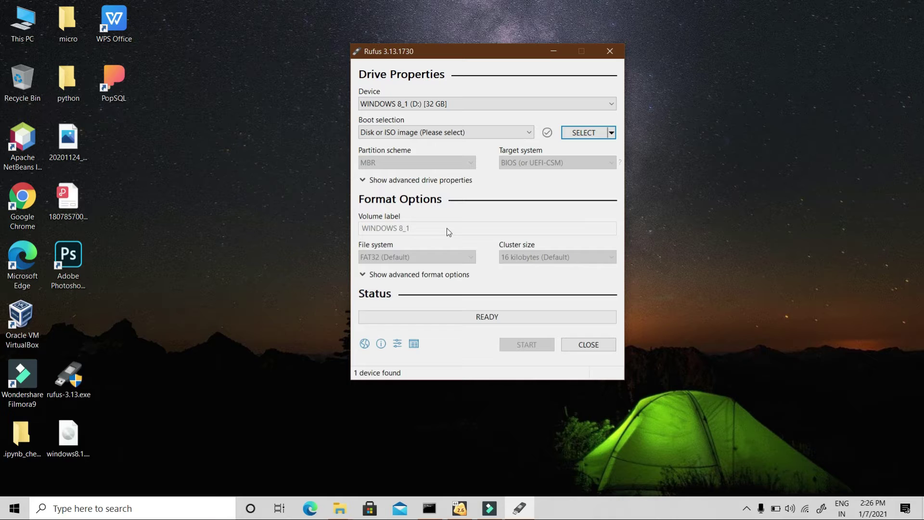
left_click(474, 105)
left_click(474, 105)
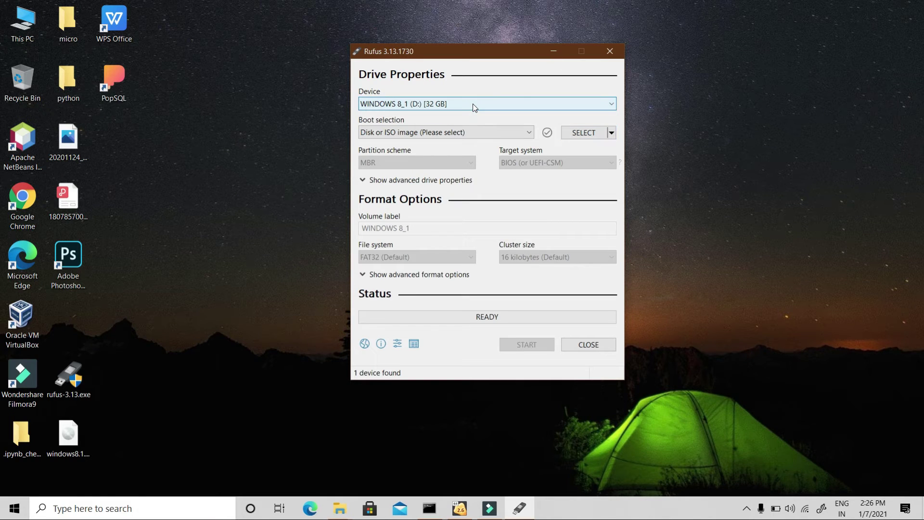
Open This PC and inspect the contents of the WINDOWS 8_1 (D:) drive
double_click(17, 19)
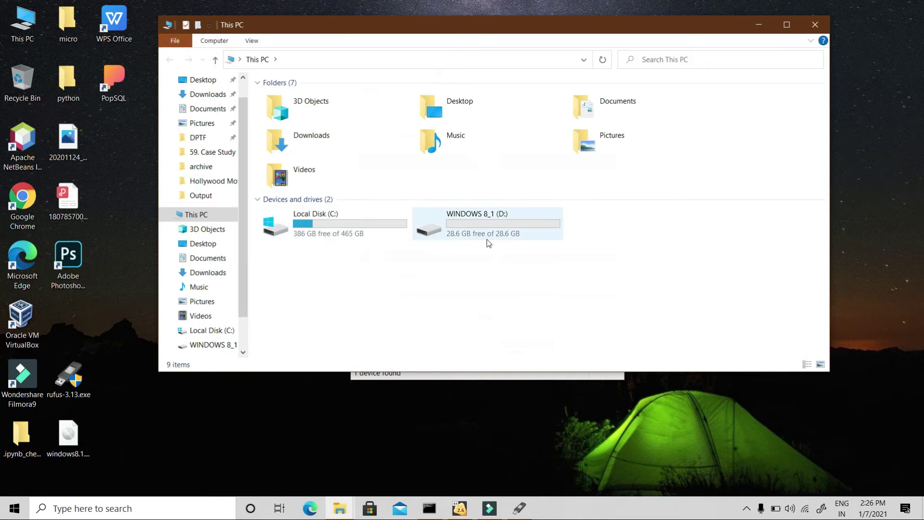
left_click(489, 243)
left_click(492, 310)
left_click(525, 243)
double_click(533, 234)
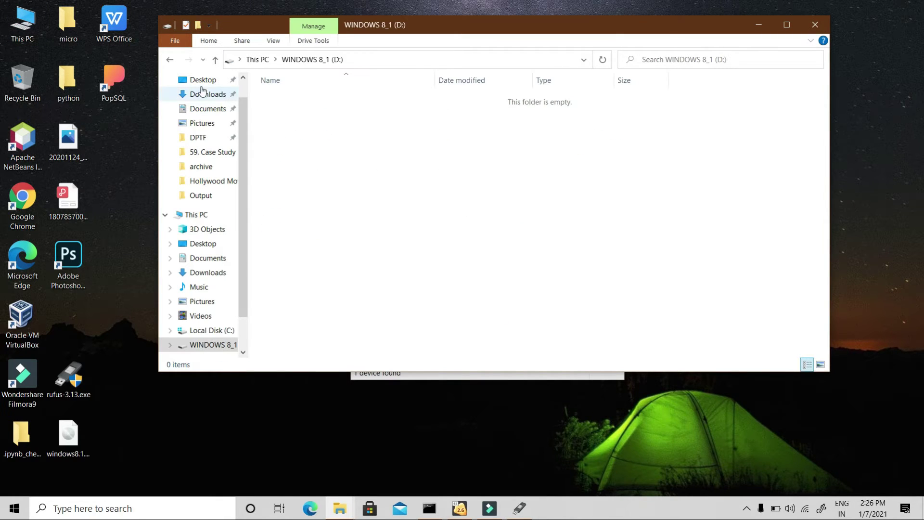
left_click(170, 59)
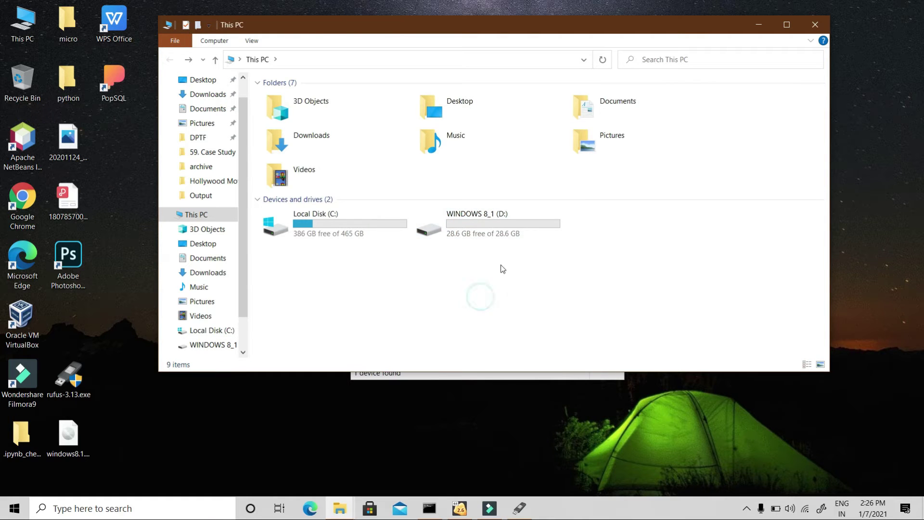
Quick-format the WINDOWS 8_1 (D:) drive as FAT32 with 16 kilobytes allocation size, and close the file manager
left_click(533, 239)
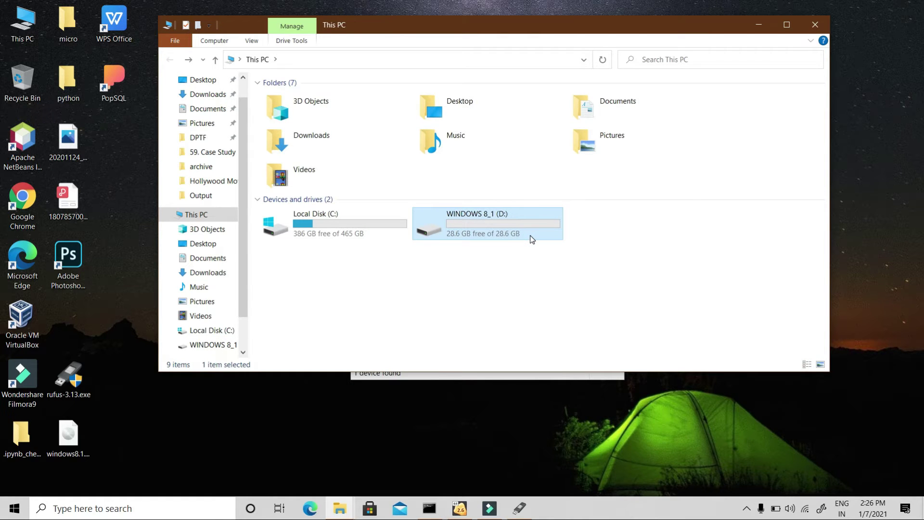
right_click(533, 239)
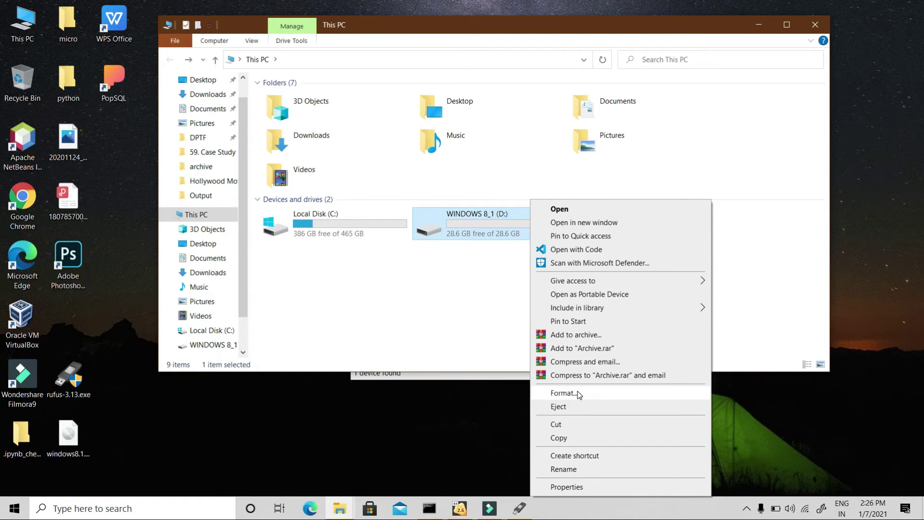
left_click(577, 393)
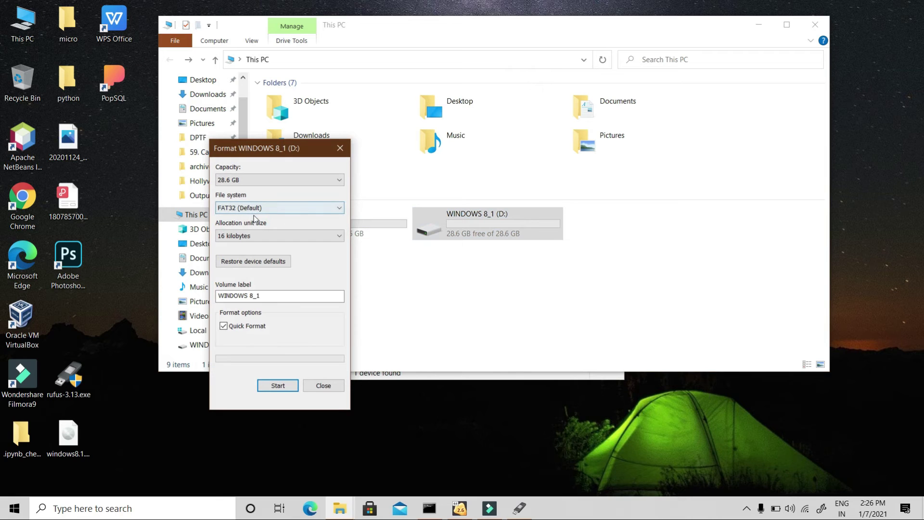
left_click(284, 384)
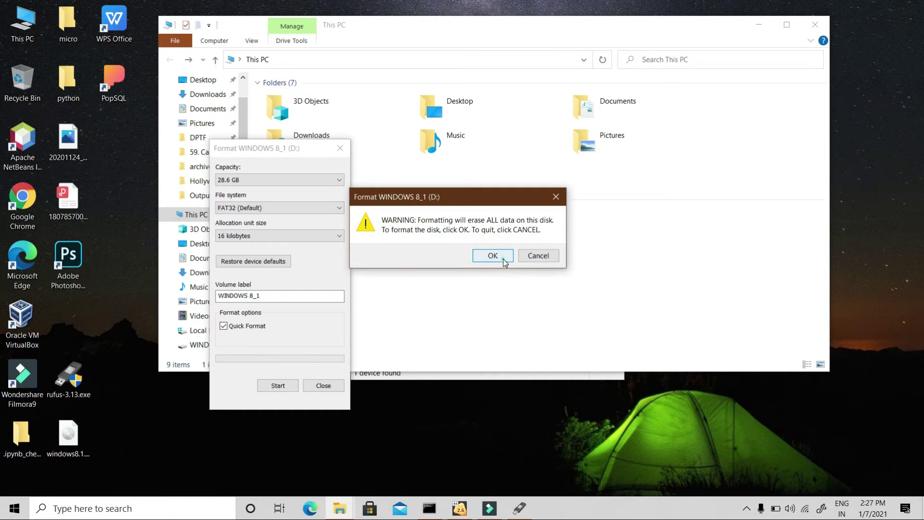
left_click(504, 260)
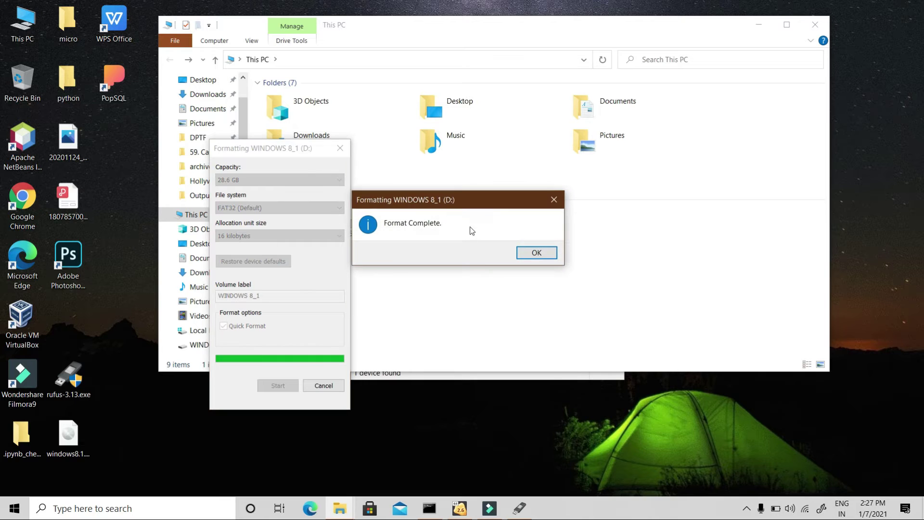
left_click(535, 253)
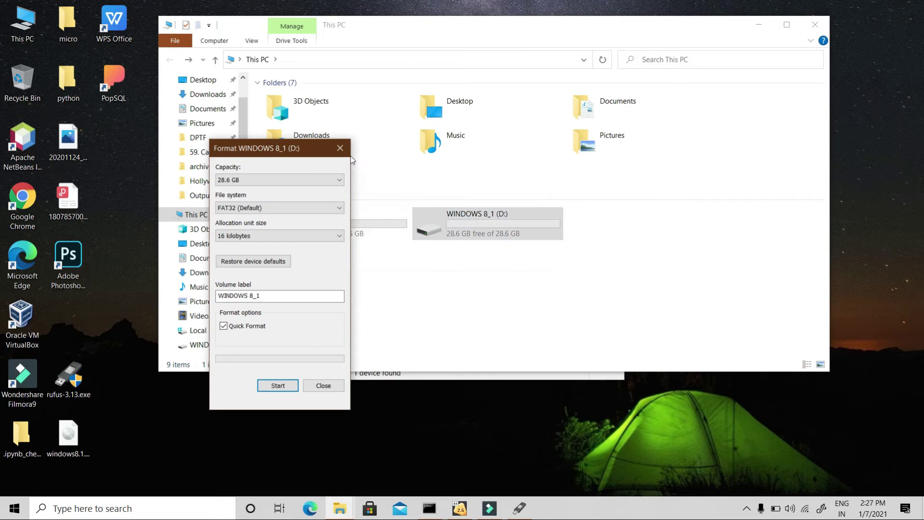
left_click(340, 148)
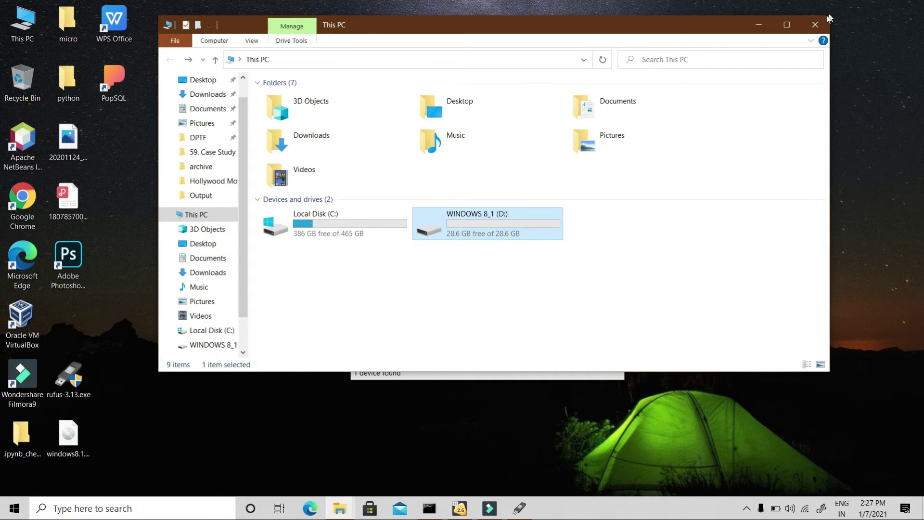
left_click(818, 23)
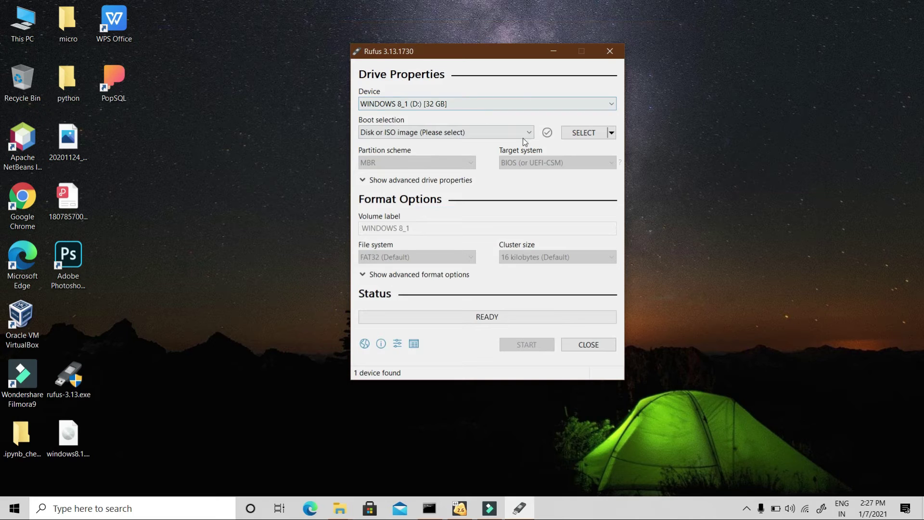
Load windows8.1.iso from the Desktop as the boot image in Rufus
left_click(583, 135)
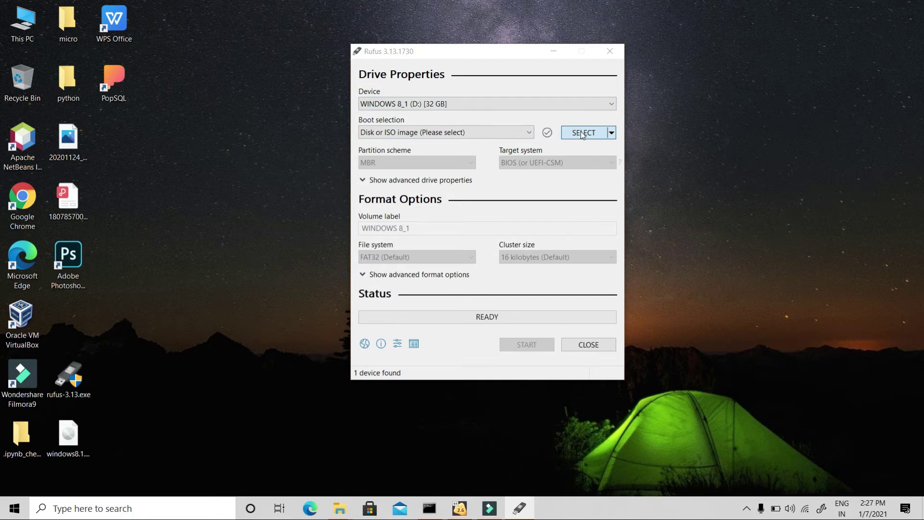
left_click(540, 191)
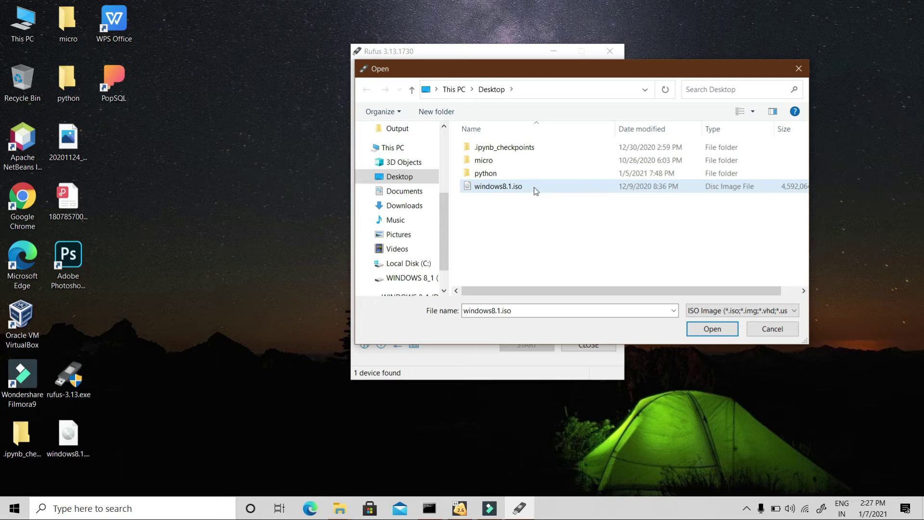
double_click(539, 185)
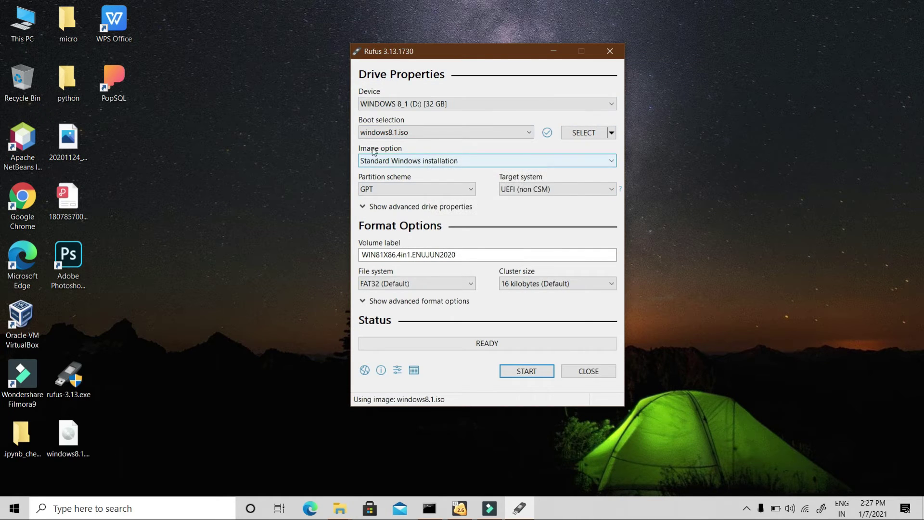
Keep the standard Windows installation image option and set the partition scheme to MBR
left_click(400, 163)
left_click(400, 163)
left_click(407, 188)
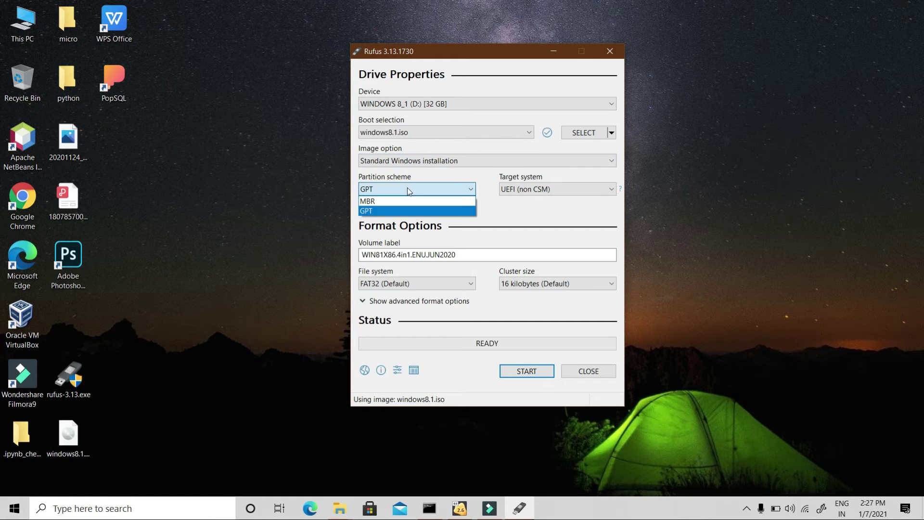
left_click(388, 201)
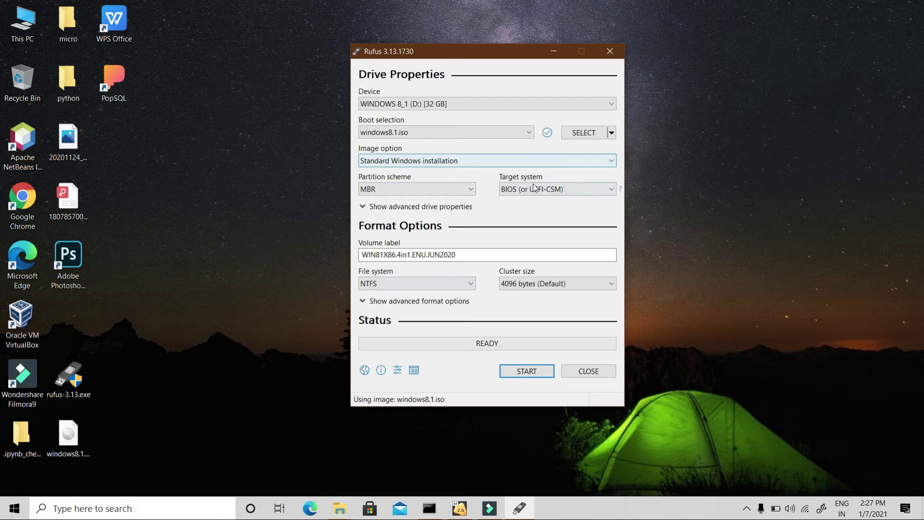
Replace the volume label with "windows 8.1"
left_click(472, 256)
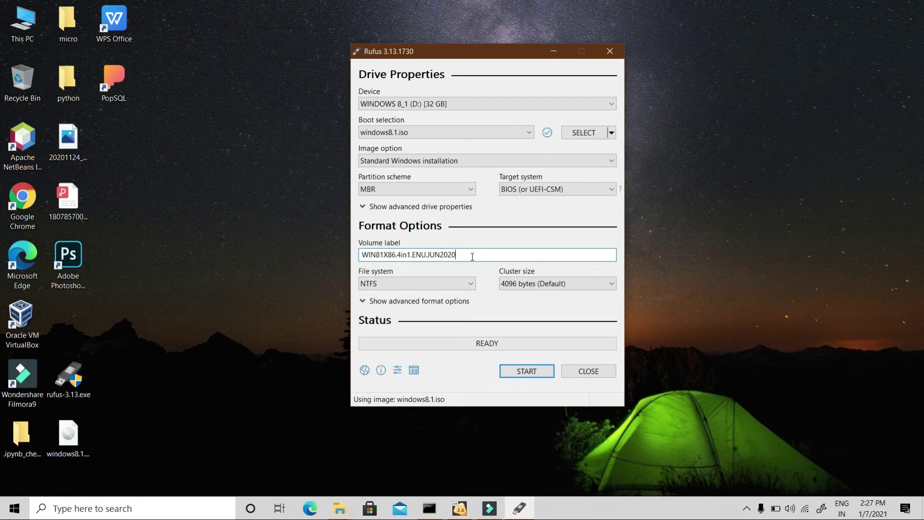
double_click(473, 256)
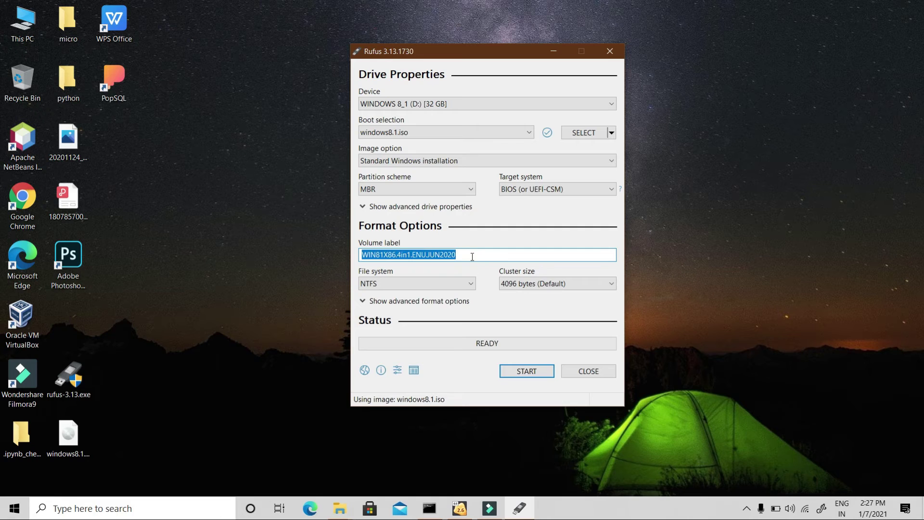
type("windows ")
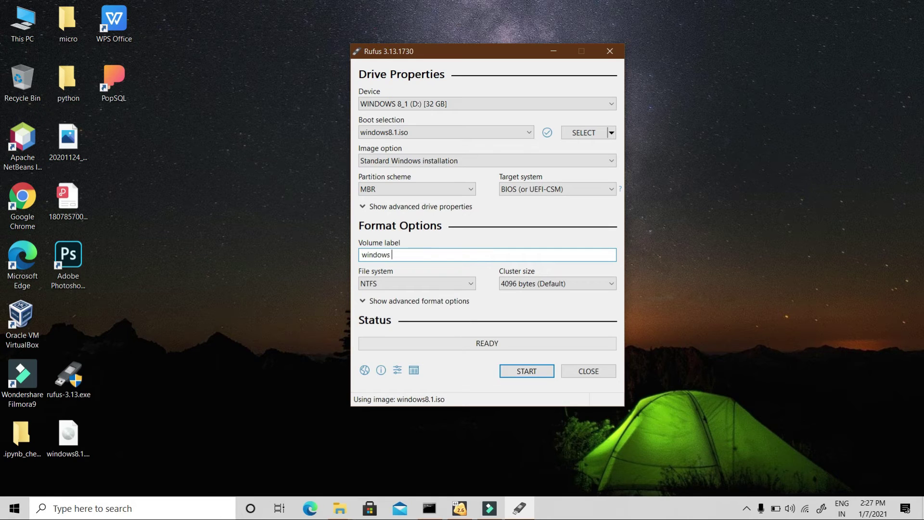
type("8.1")
Keep the 4096-byte cluster size and NTFS file system, start writing the USB drive, and accept erasing its data
left_click(532, 287)
left_click(532, 288)
left_click(446, 285)
left_click(446, 285)
left_click(518, 368)
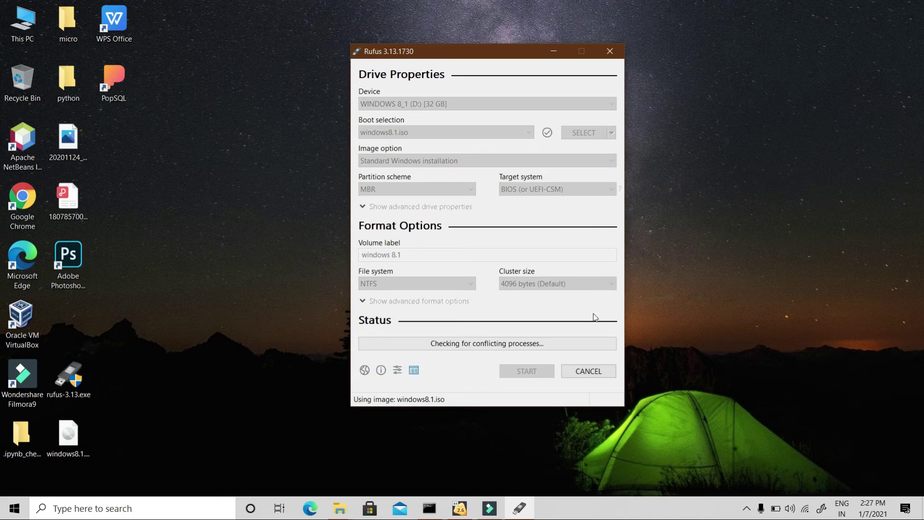
left_click(500, 298)
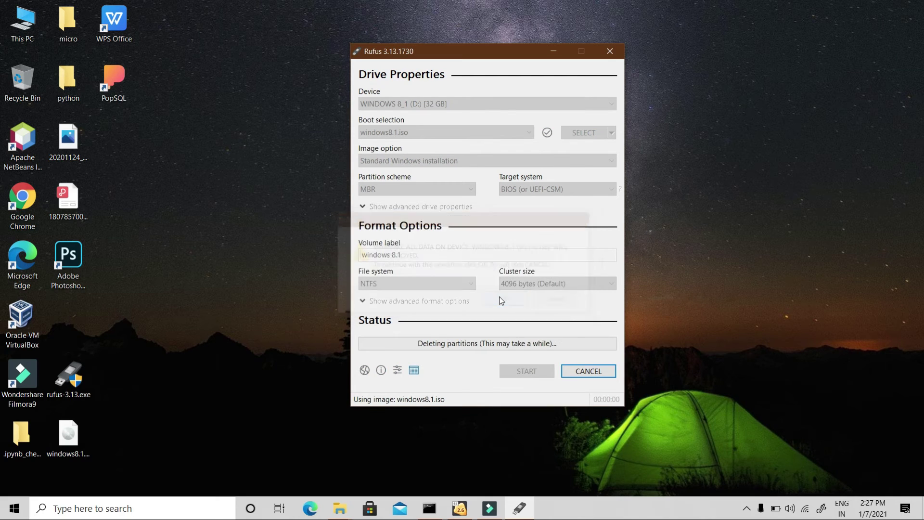